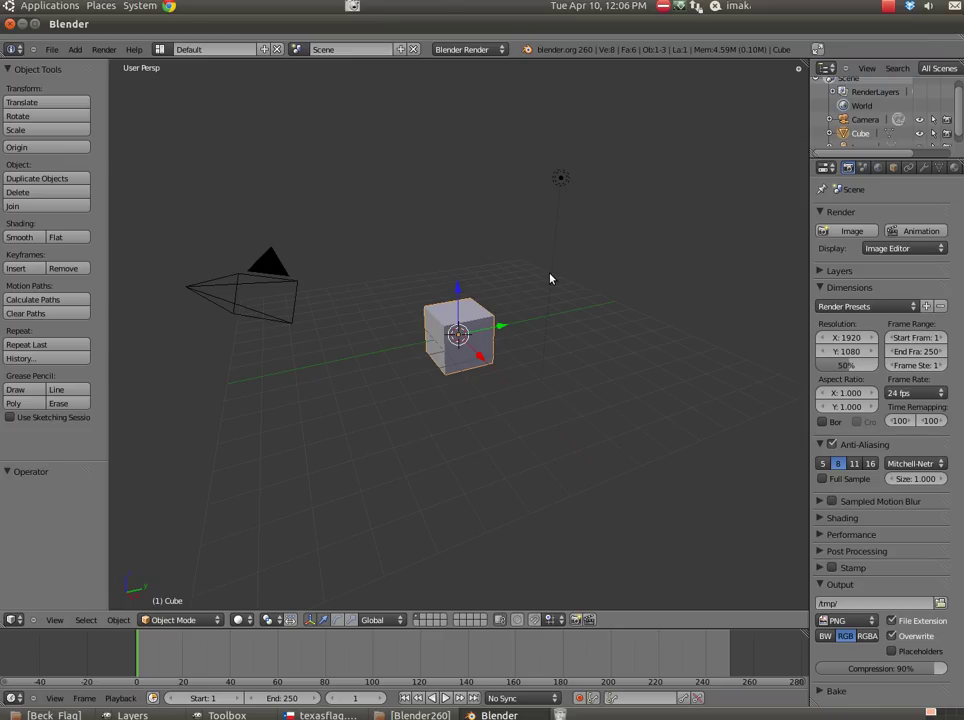
# Flatten the default cube along Z to about 0.09 of its height and enlarge it uniformly by about 4.01
pyautogui.moveTo(525, 445); pyautogui.dragTo(479, 333, button='middle')
pyautogui.press('s')
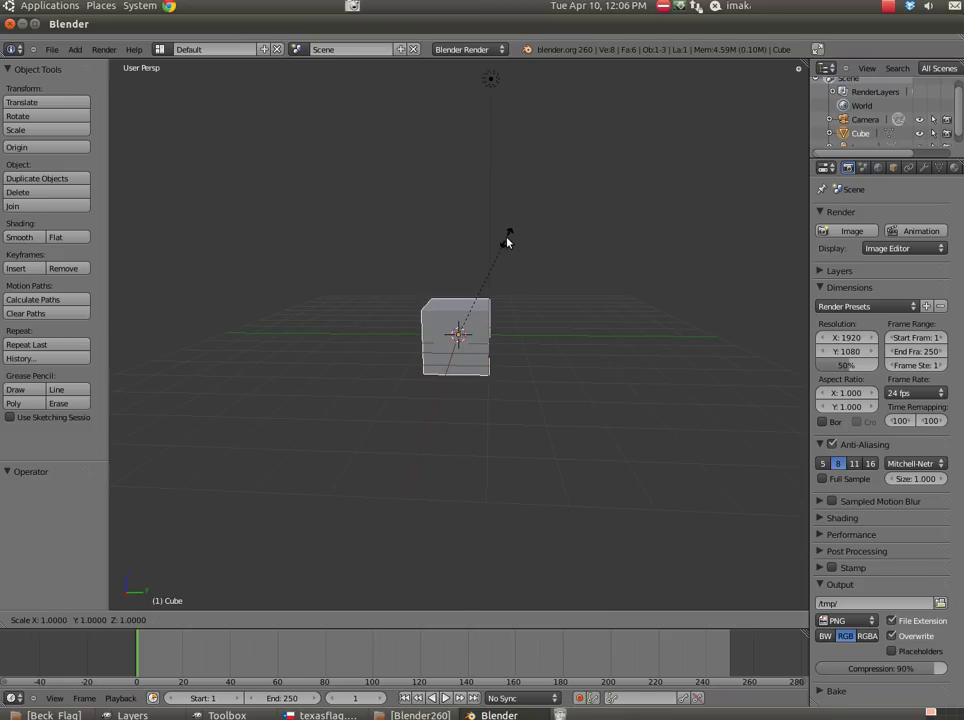
pyautogui.press('z')
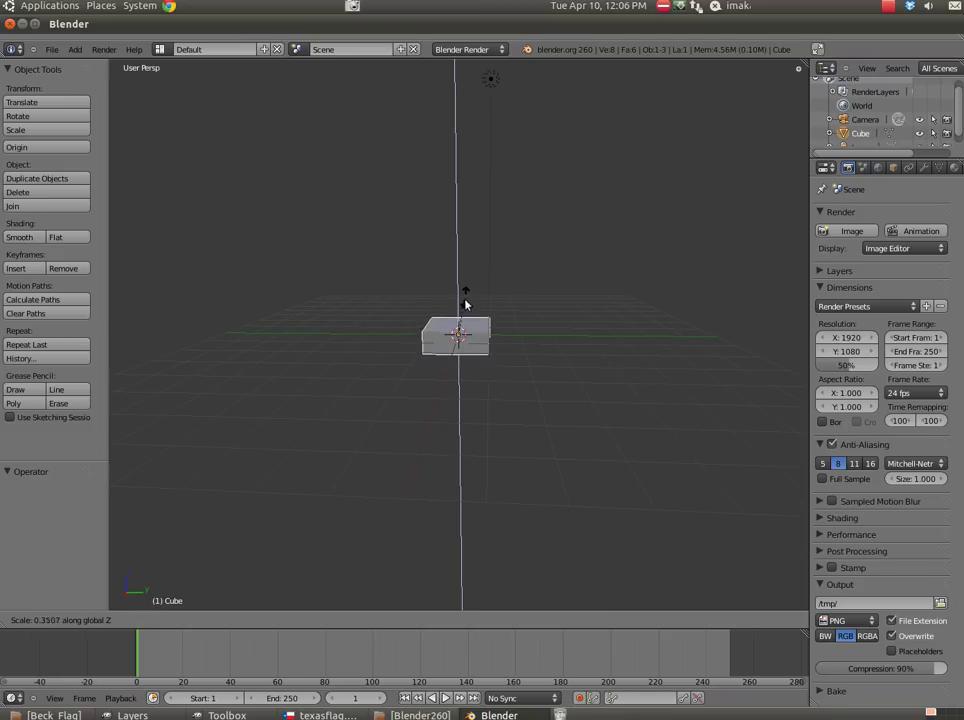
pyautogui.click(457, 328)
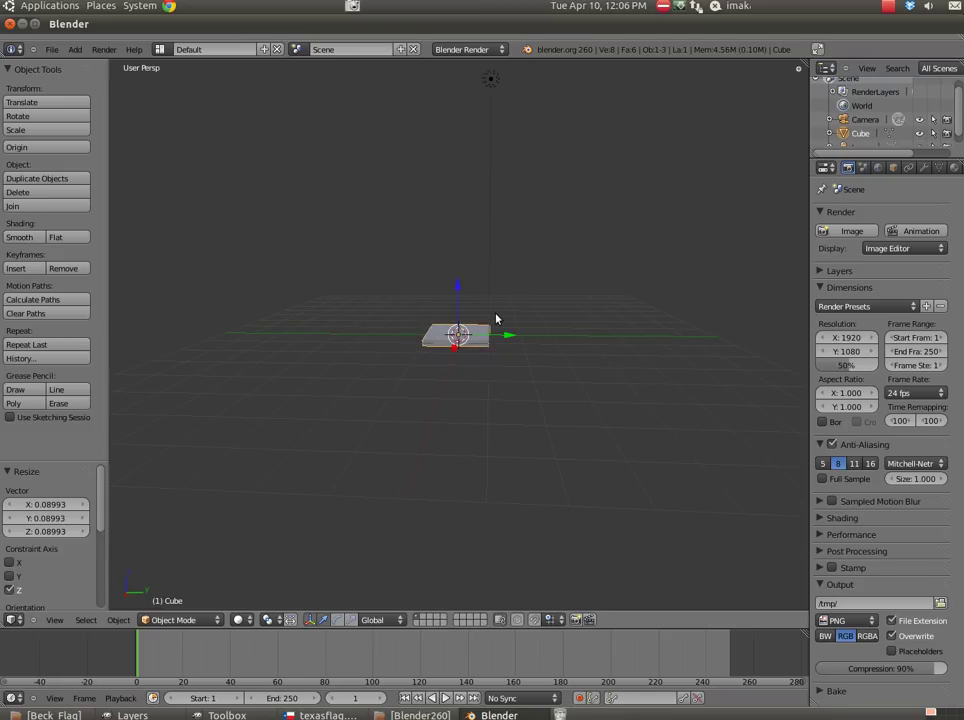
pyautogui.press('s')
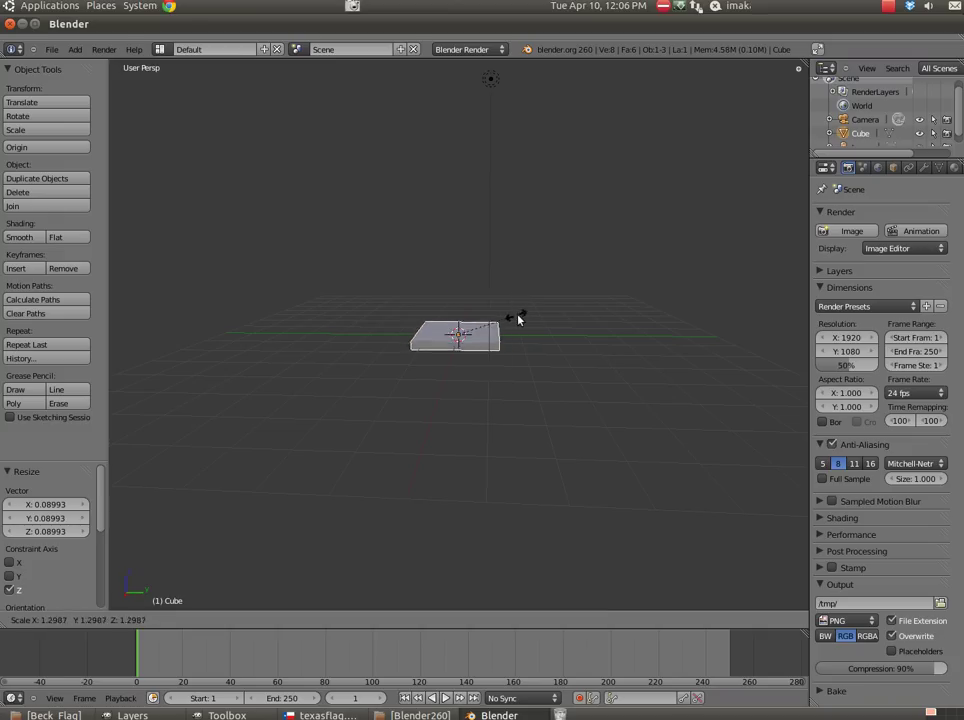
pyautogui.click(639, 290)
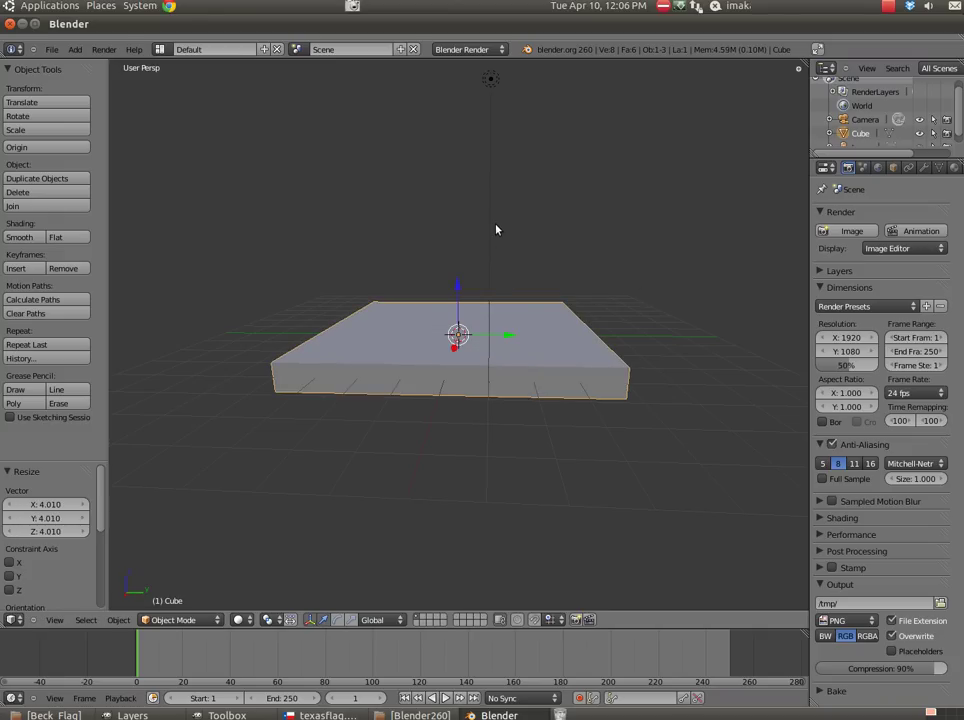
# Thin the enlarged slab along Z by a factor of about 0.24
pyautogui.press('s')
pyautogui.press('z')
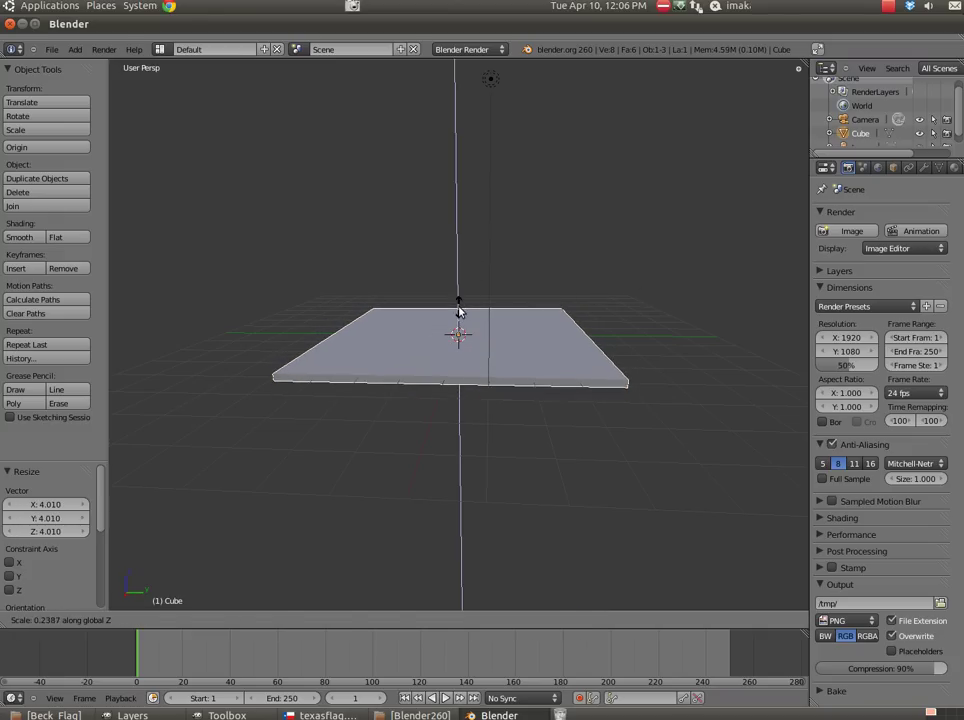
pyautogui.click(458, 311)
# Add a cylinder mesh at the slab's centre and stretch it along Z by a factor of about 8.1
pyautogui.moveTo(437, 329); pyautogui.dragTo(456, 338, button='middle')
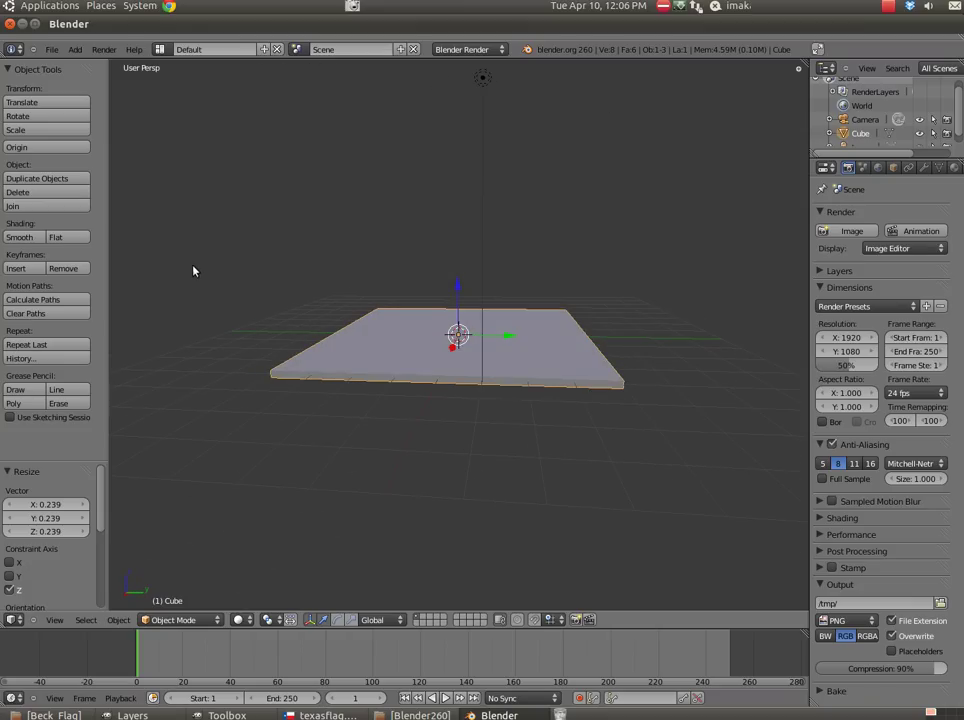
pyautogui.click(77, 50)
pyautogui.moveTo(82, 63)
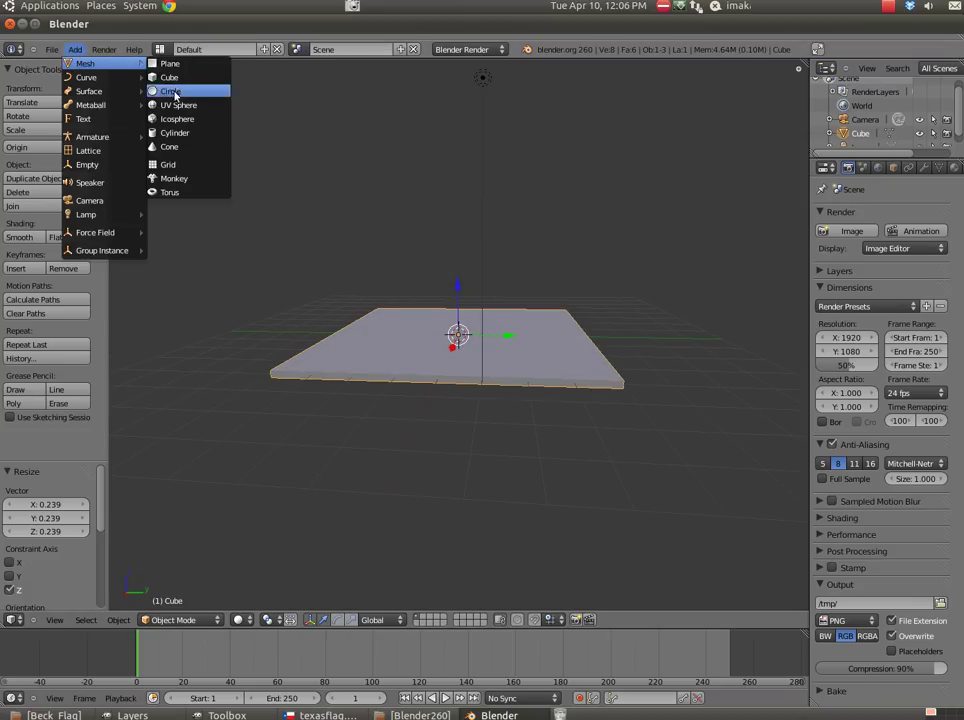
pyautogui.click(175, 133)
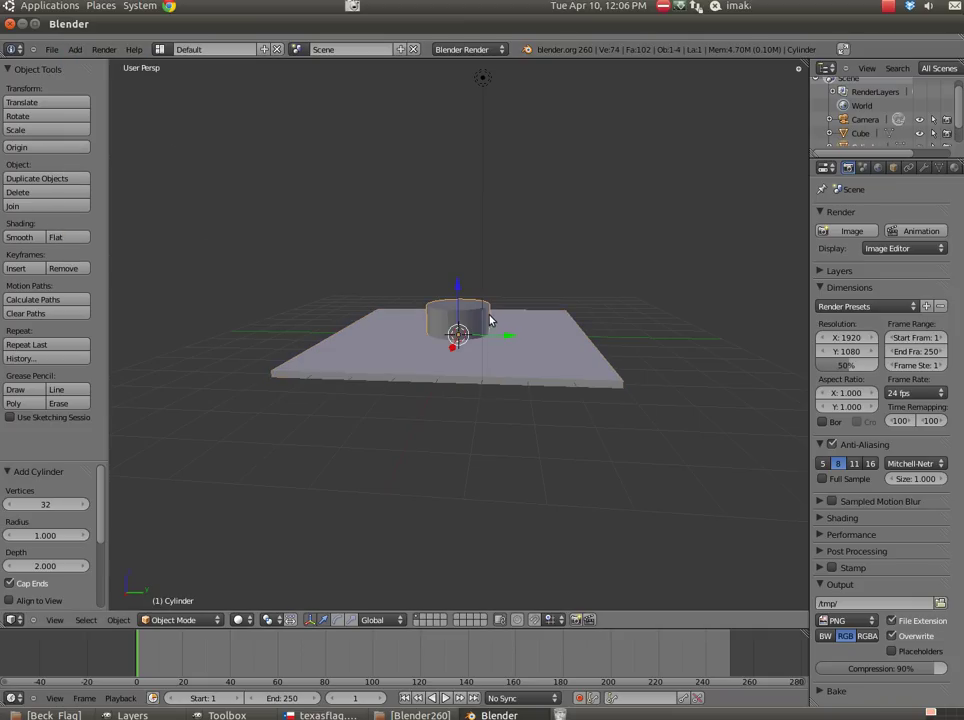
pyautogui.press('s')
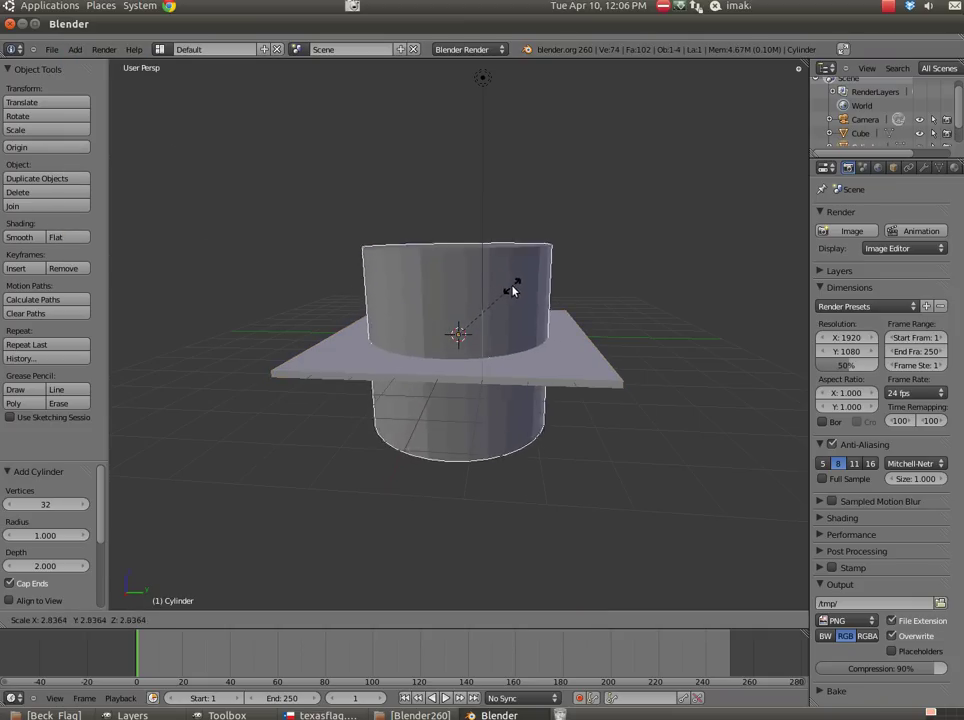
pyautogui.press('z')
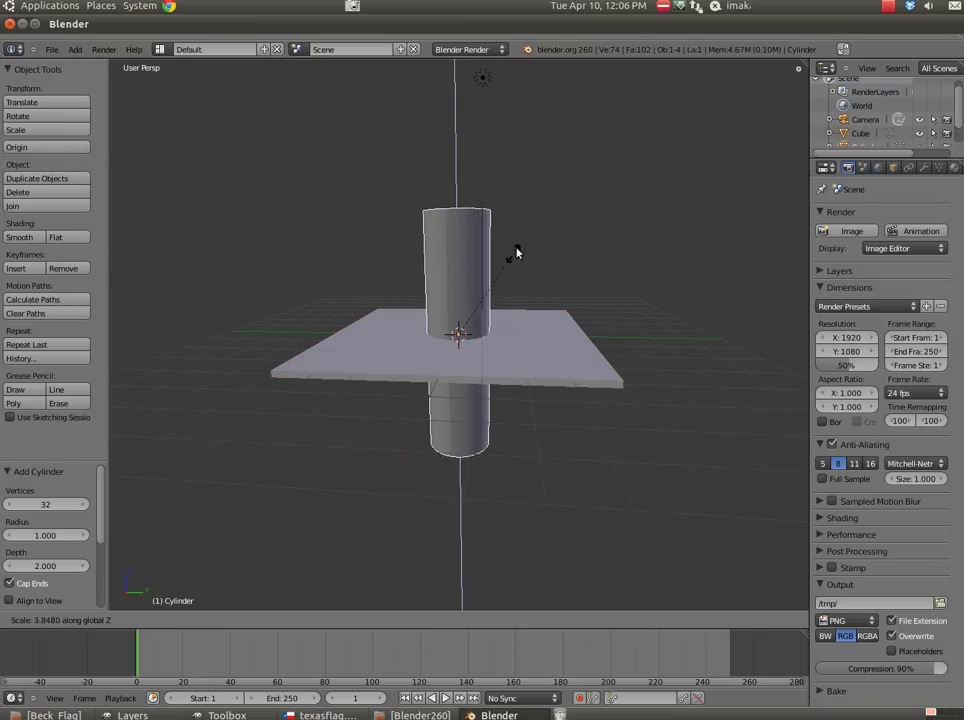
pyautogui.click(557, 166)
# Shrink the cylinder uniformly by a factor of about 0.116 and lengthen it along Z by about 4.22 to form a thin pole
pyautogui.press('s')
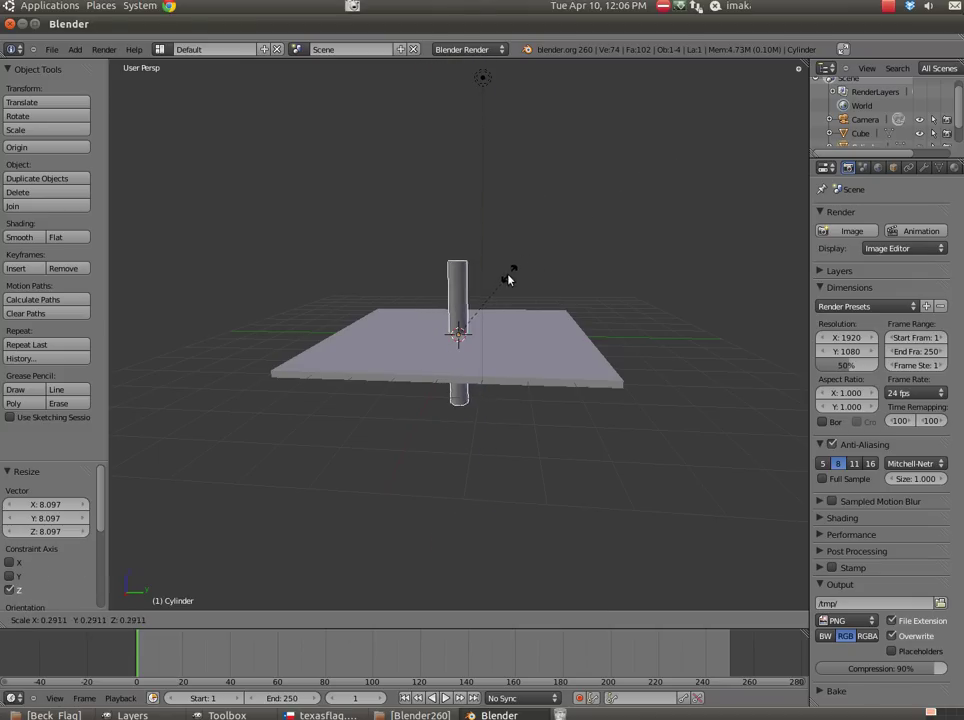
pyautogui.click(474, 312)
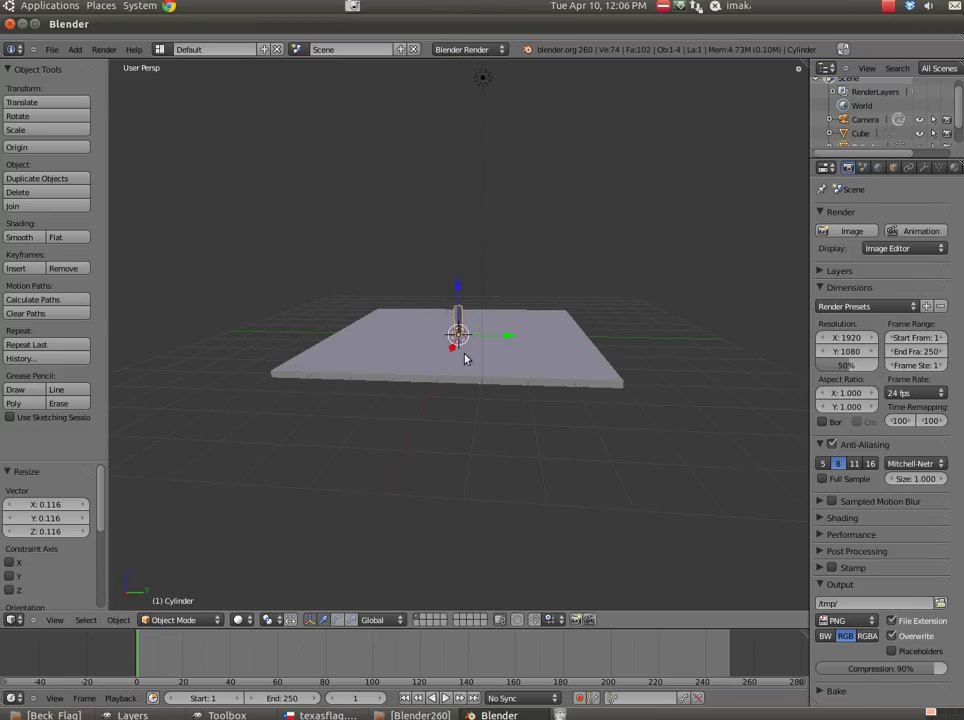
pyautogui.press('s')
pyautogui.press('z')
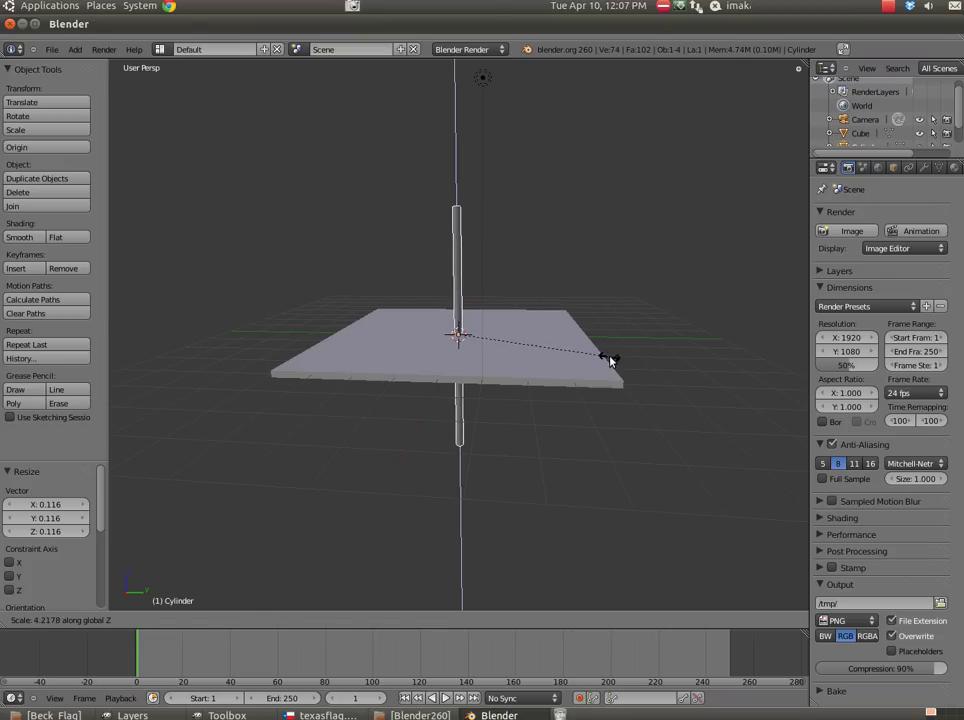
pyautogui.click(605, 365)
# Raise the pole about 3.93 units along Z so its lower end sits on the slab
pyautogui.moveTo(402, 336); pyautogui.dragTo(456, 328, button='middle')
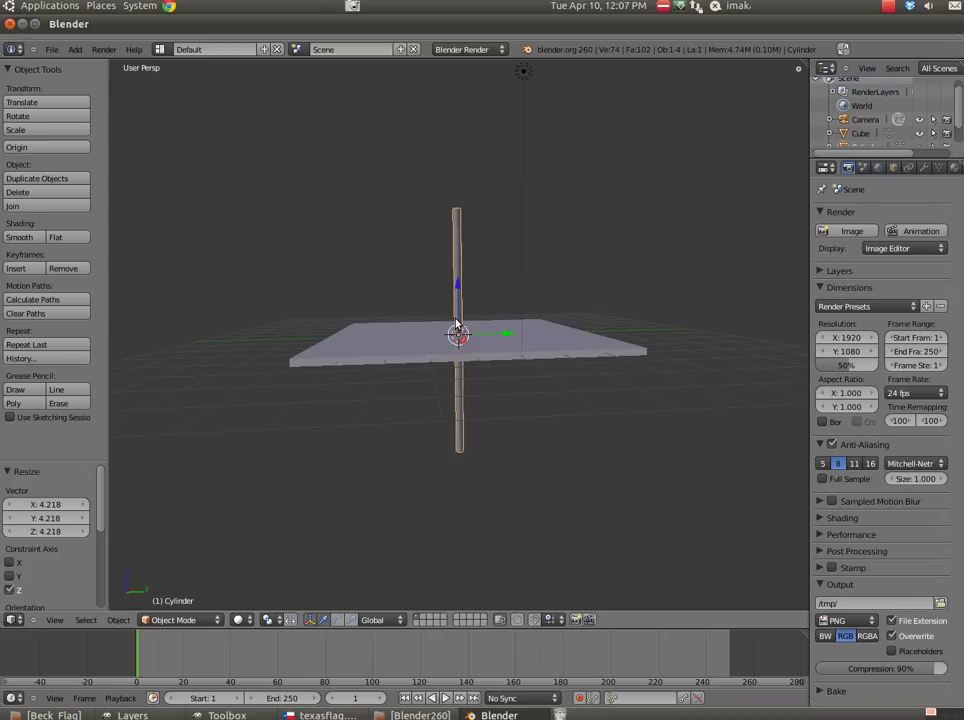
pyautogui.press('g')
pyautogui.press('z')
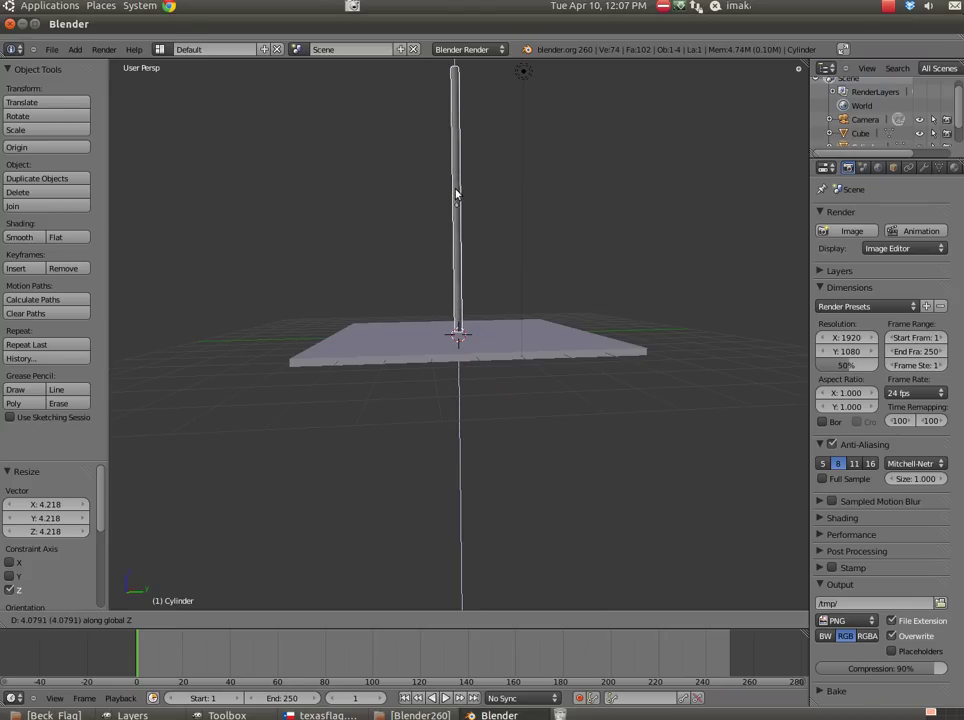
pyautogui.click(455, 206)
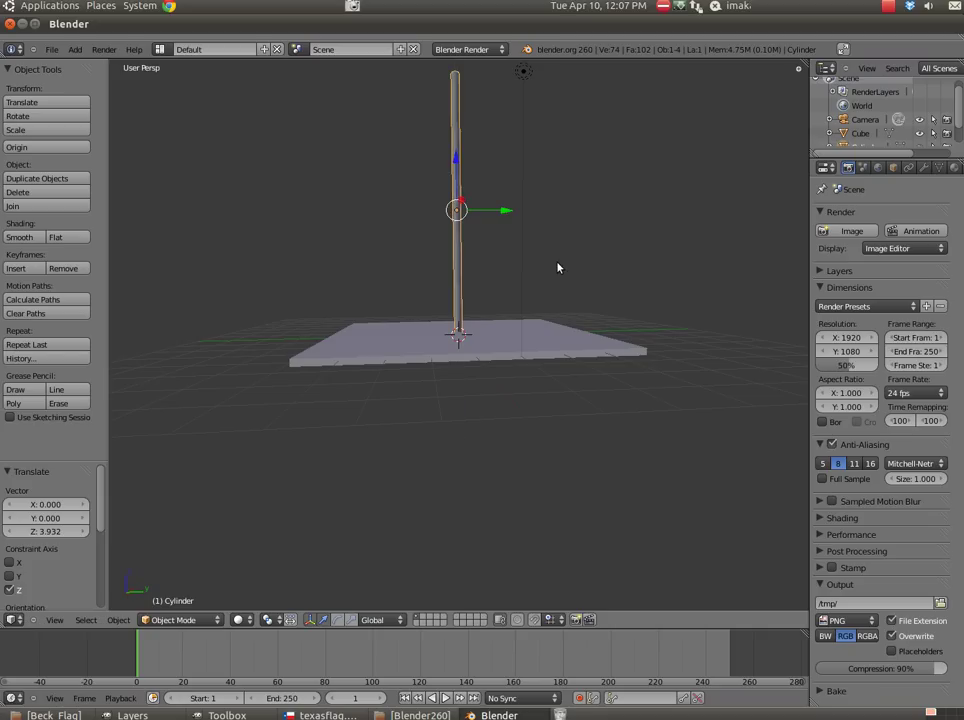
# Snap the 3D cursor to the selected pole's origin
pyautogui.moveTo(557, 267); pyautogui.dragTo(542, 304, button='middle')
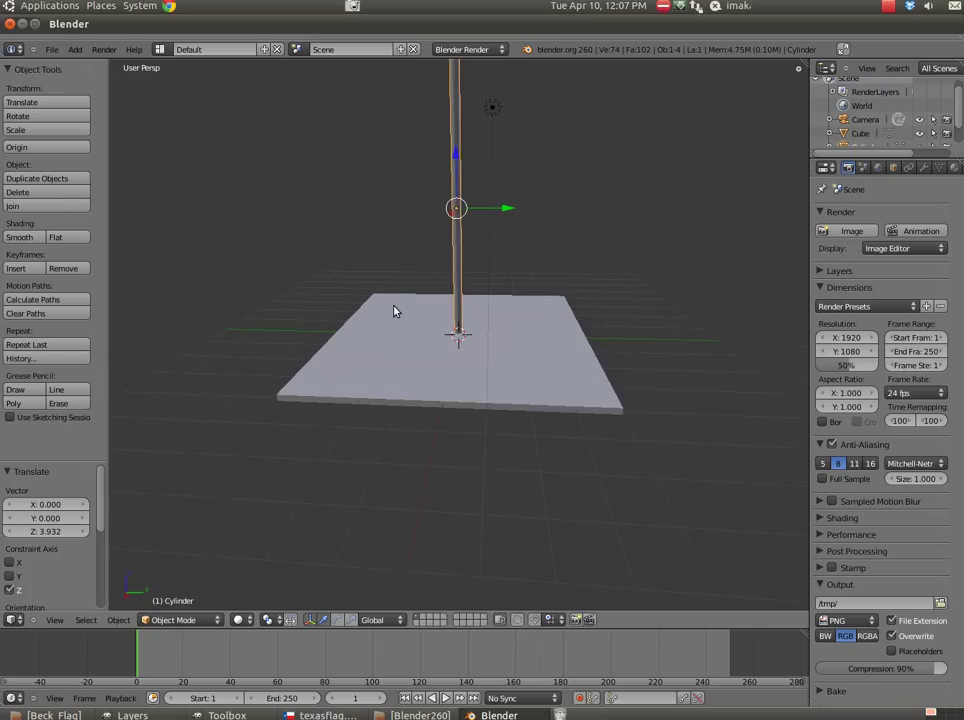
pyautogui.moveTo(364, 261); pyautogui.dragTo(465, 300, button='middle')
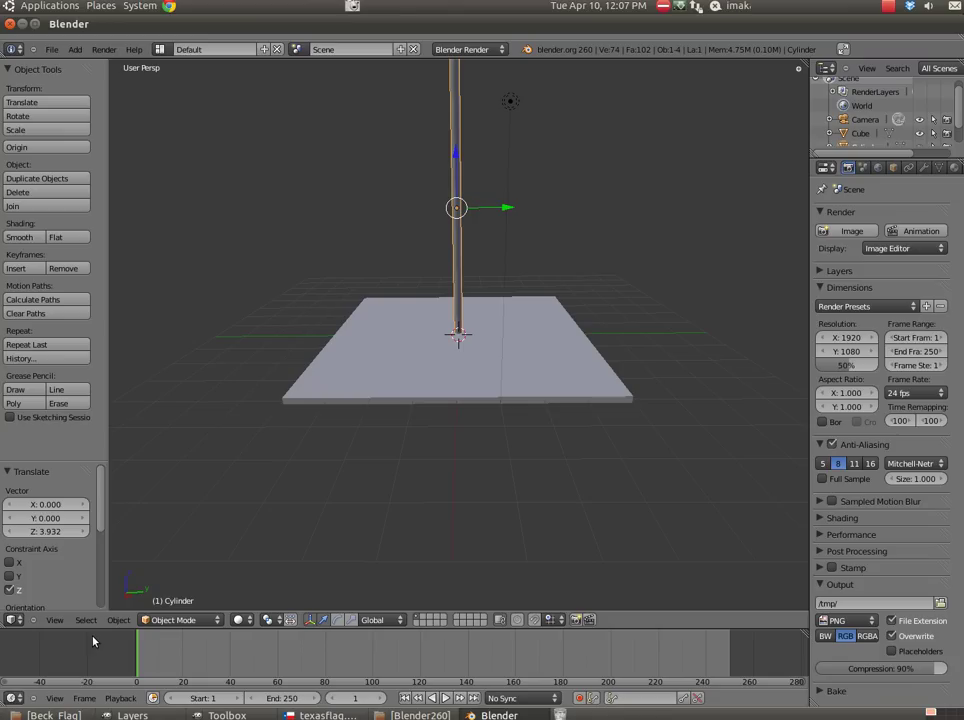
pyautogui.click(119, 620)
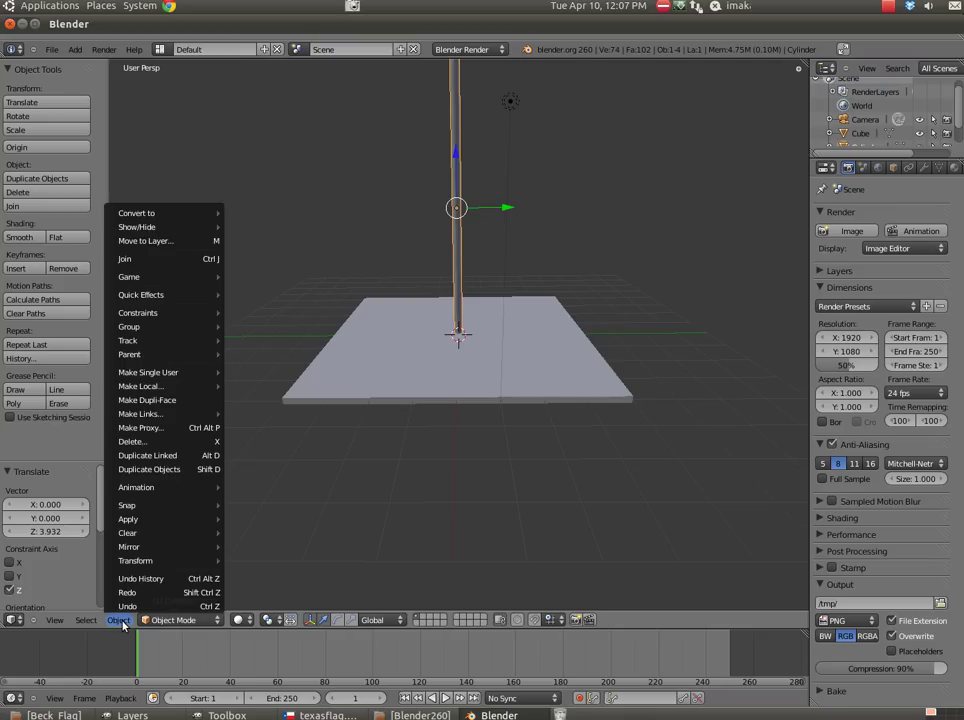
pyautogui.moveTo(160, 505)
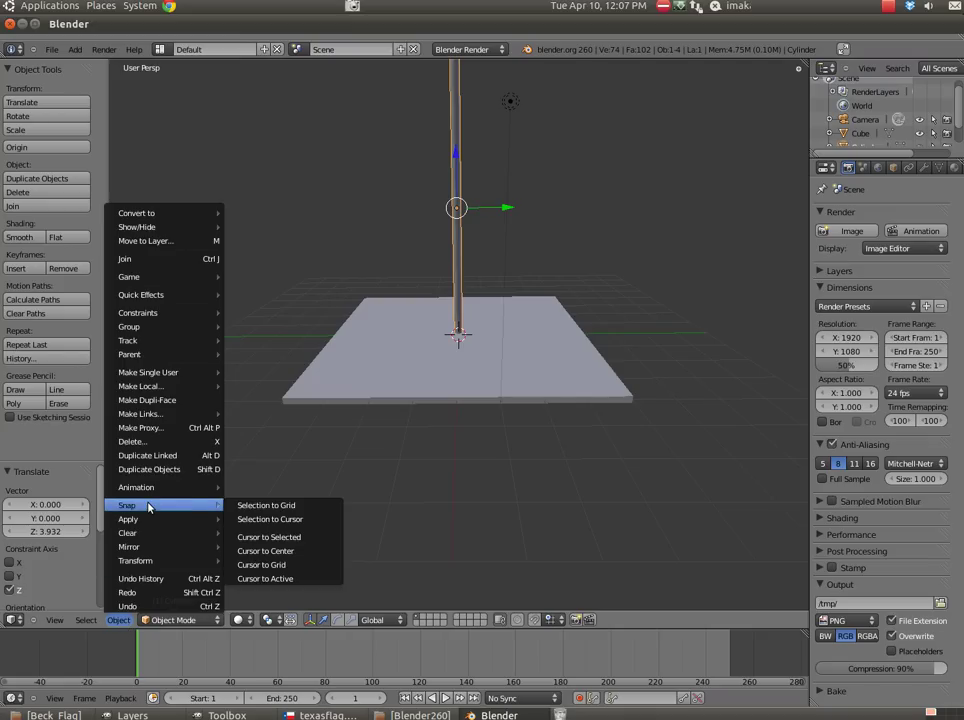
pyautogui.click(264, 542)
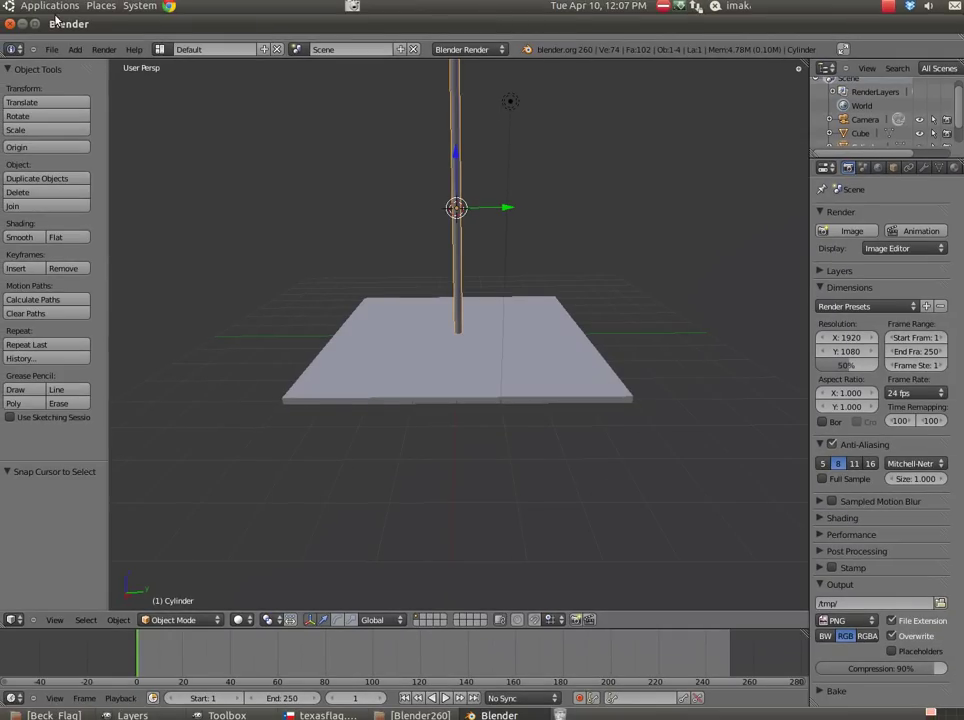
# Add a plane mesh at the 3D cursor and raise it about 3.2 units along Z, near the pole's upper end
pyautogui.click(75, 49)
pyautogui.moveTo(80, 63)
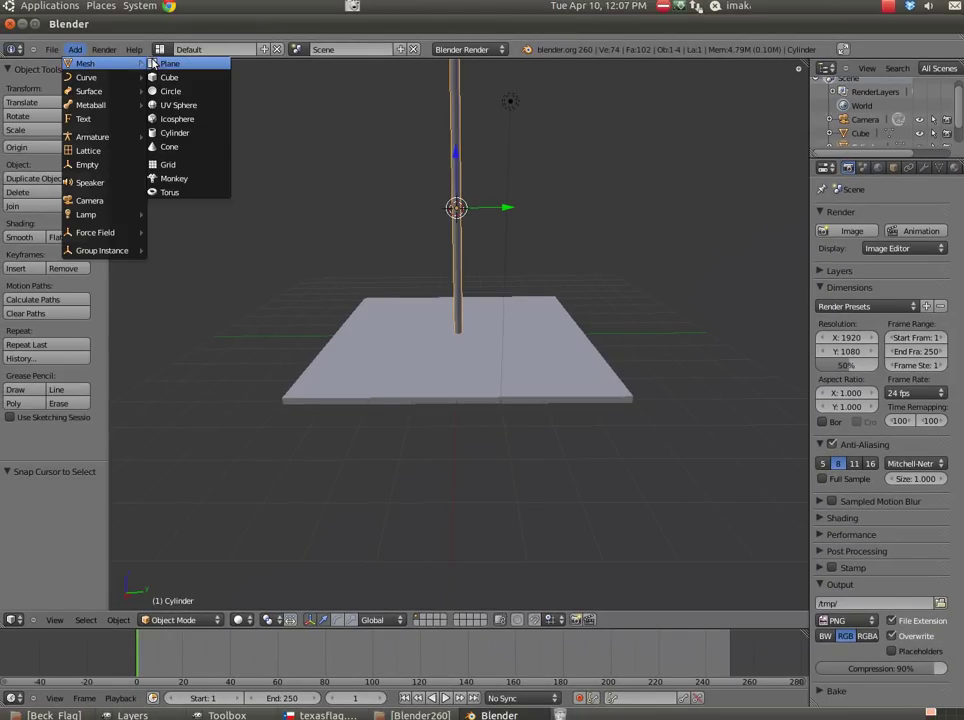
pyautogui.click(165, 63)
pyautogui.moveTo(280, 270); pyautogui.dragTo(391, 274, button='middle')
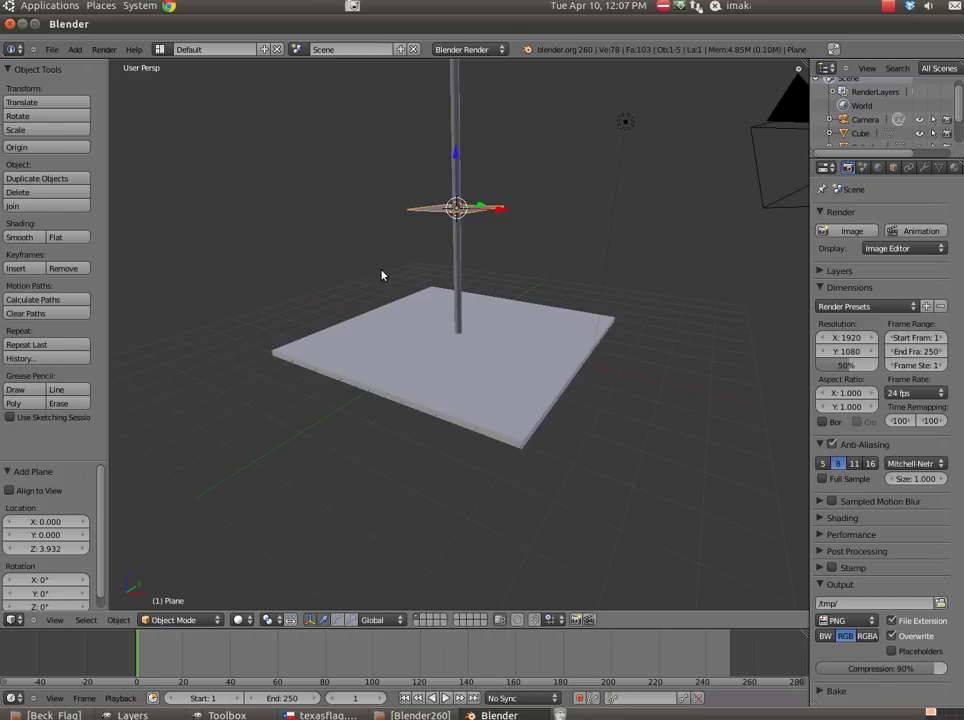
pyautogui.moveTo(381, 275); pyautogui.dragTo(455, 240, button='middle')
pyautogui.scroll(-3, 468, 260)
pyautogui.press('g')
pyautogui.press('z')
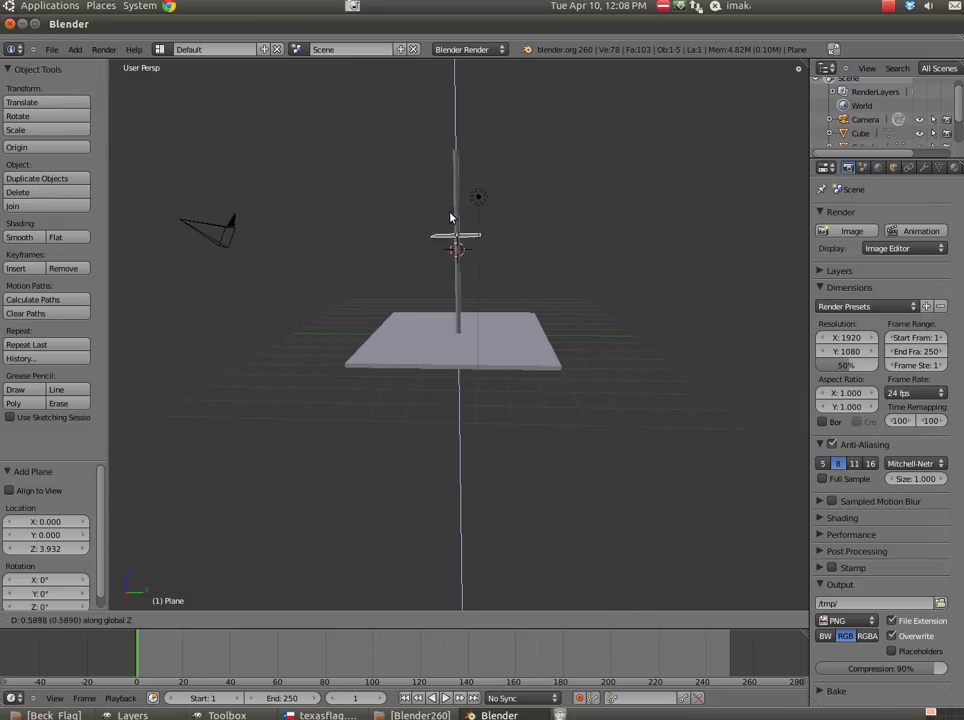
pyautogui.click(454, 156)
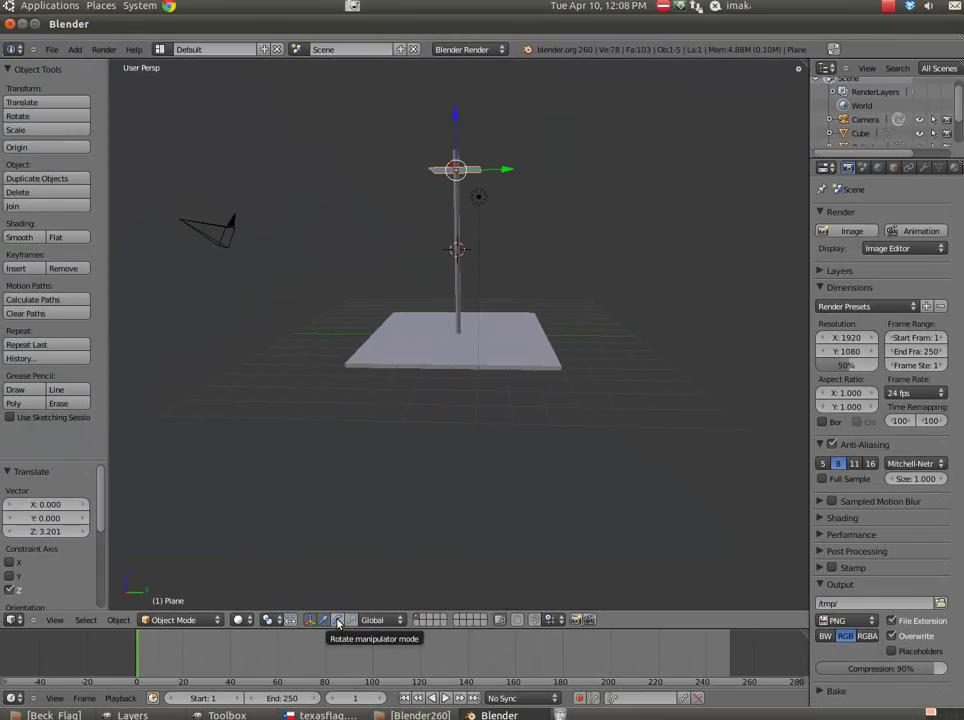
# Rotate the plane about 90° around the Y axis with the rotate manipulator so it stands upright
pyautogui.click(338, 621)
pyautogui.moveTo(382, 222); pyautogui.dragTo(460, 129, button='middle')
pyautogui.scroll(5, 454, 155)
pyautogui.scroll(-4, 454, 155)
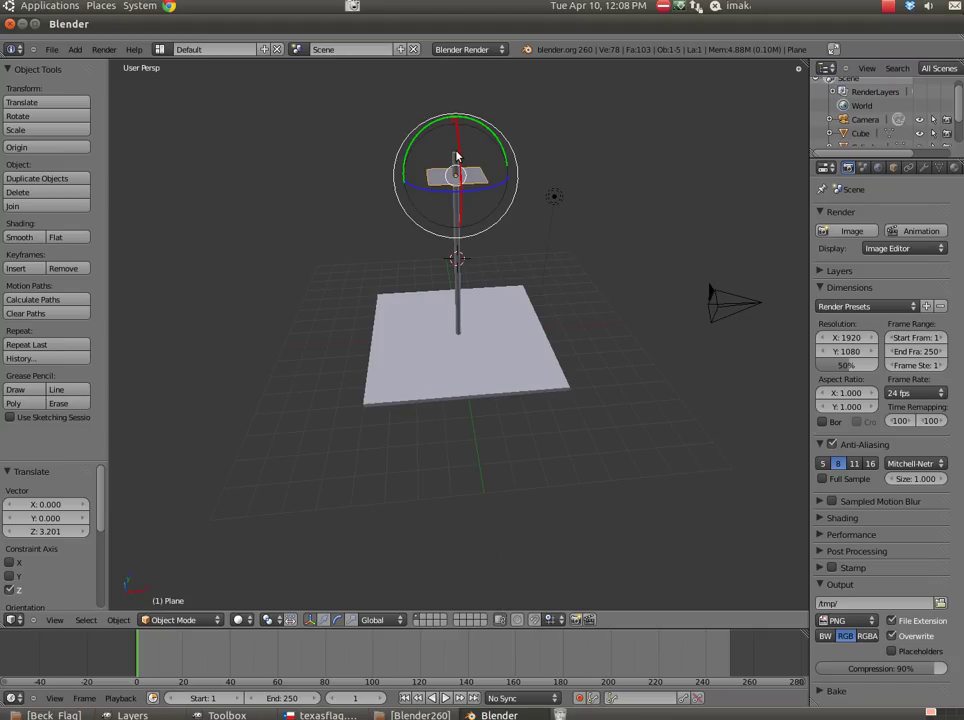
pyautogui.scroll(4, 456, 155)
pyautogui.scroll(-1, 452, 340)
pyautogui.moveTo(452, 378); pyautogui.dragTo(436, 366, button='middle')
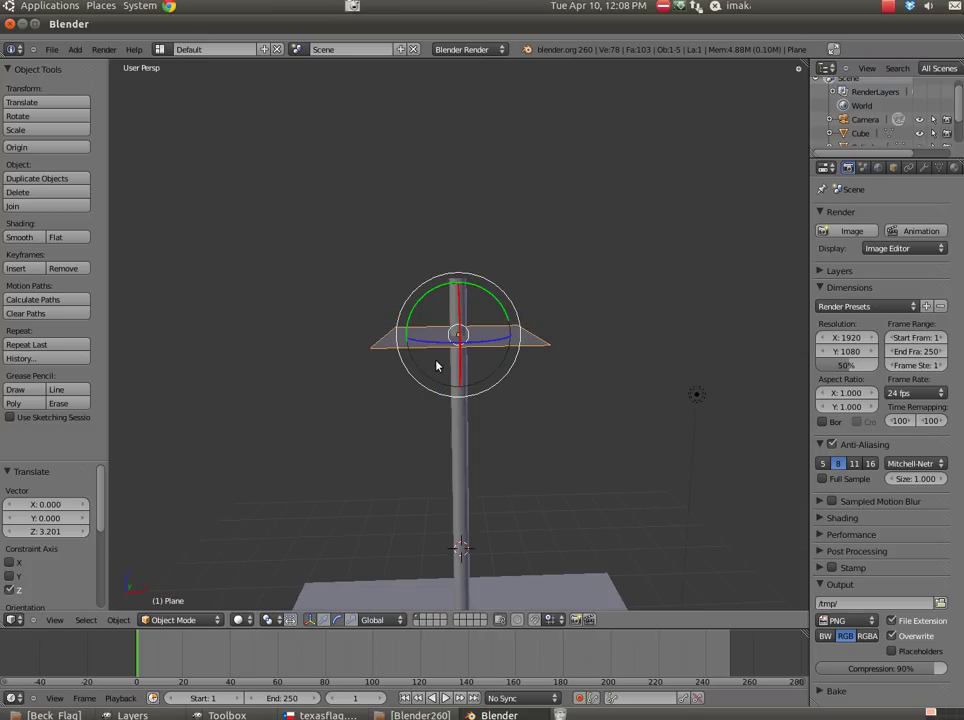
pyautogui.moveTo(590, 370)
pyautogui.mouseDown(button='middle')
pyautogui.moveTo(415, 387)
pyautogui.moveTo(557, 390)
pyautogui.moveTo(588, 377)
pyautogui.mouseUp(button='middle')
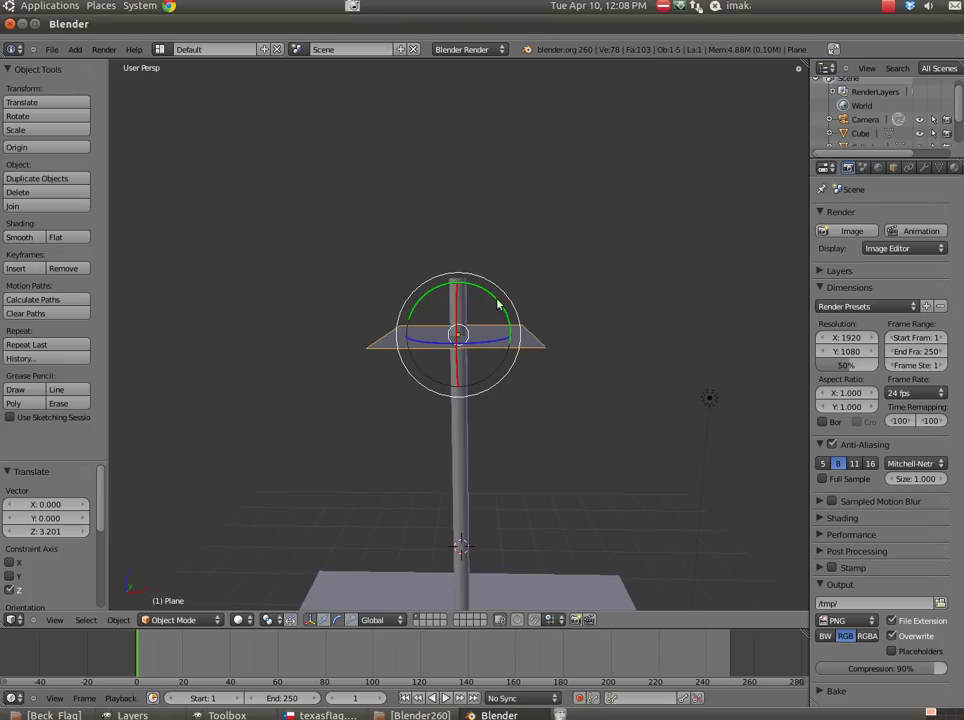
pyautogui.moveTo(469, 286); pyautogui.dragTo(504, 344)
# Move the plane about 1.03 units along Y and 0.24 down along Z so its edge meets the pole just below the tip
pyautogui.moveTo(598, 383); pyautogui.dragTo(447, 354, button='middle')
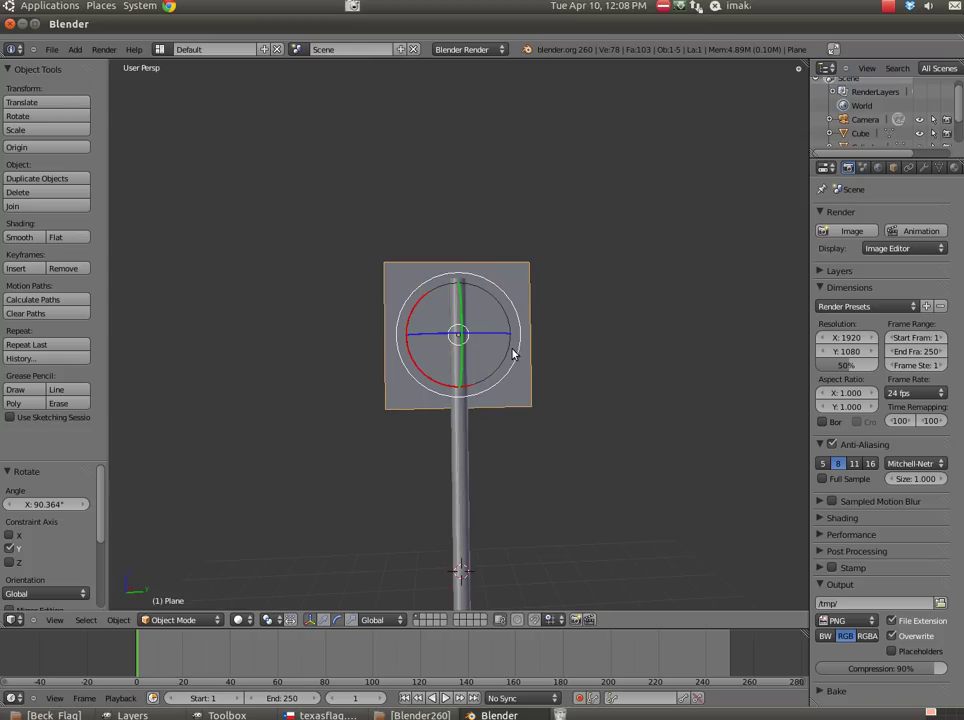
pyautogui.click(324, 621)
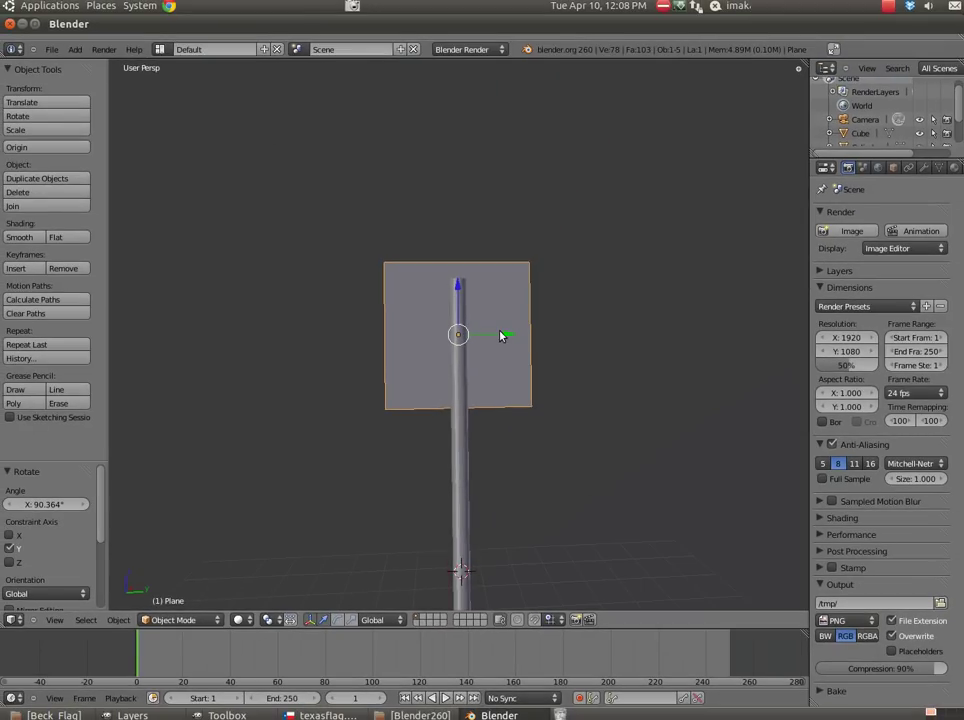
pyautogui.moveTo(501, 336); pyautogui.dragTo(577, 341)
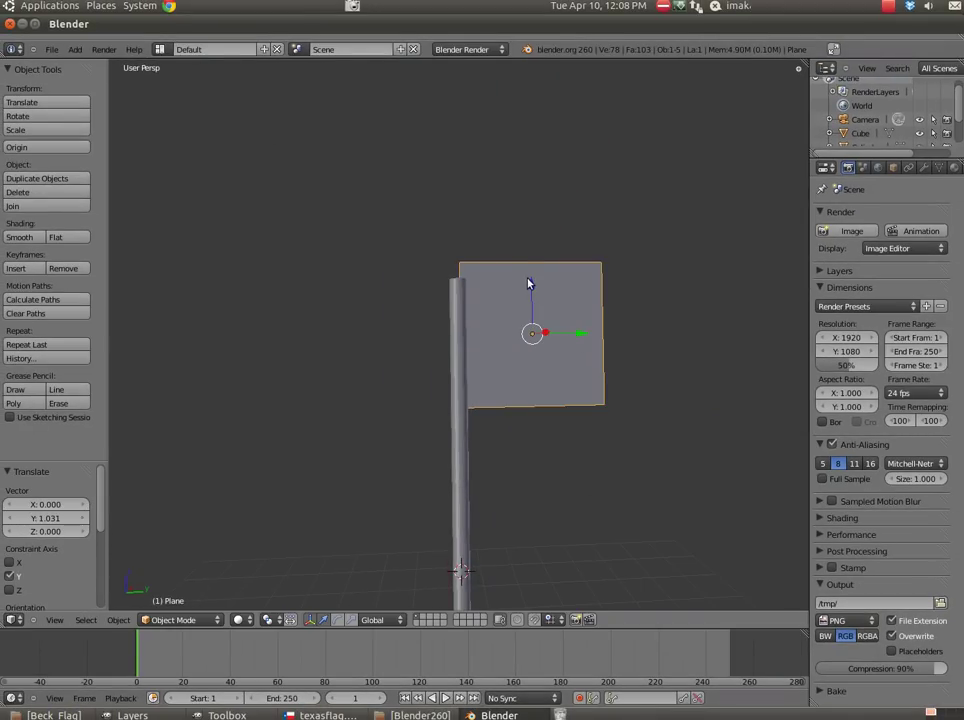
pyautogui.moveTo(534, 287); pyautogui.dragTo(534, 305)
pyautogui.moveTo(473, 366); pyautogui.dragTo(601, 494, button='middle')
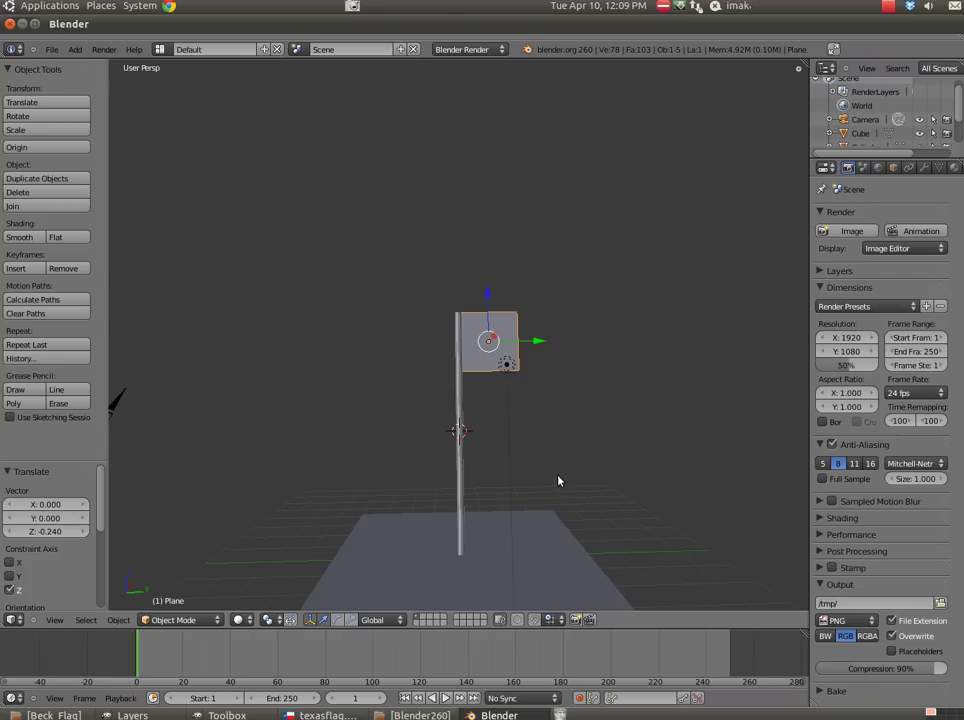
pyautogui.moveTo(305, 404); pyautogui.dragTo(437, 437, button='middle')
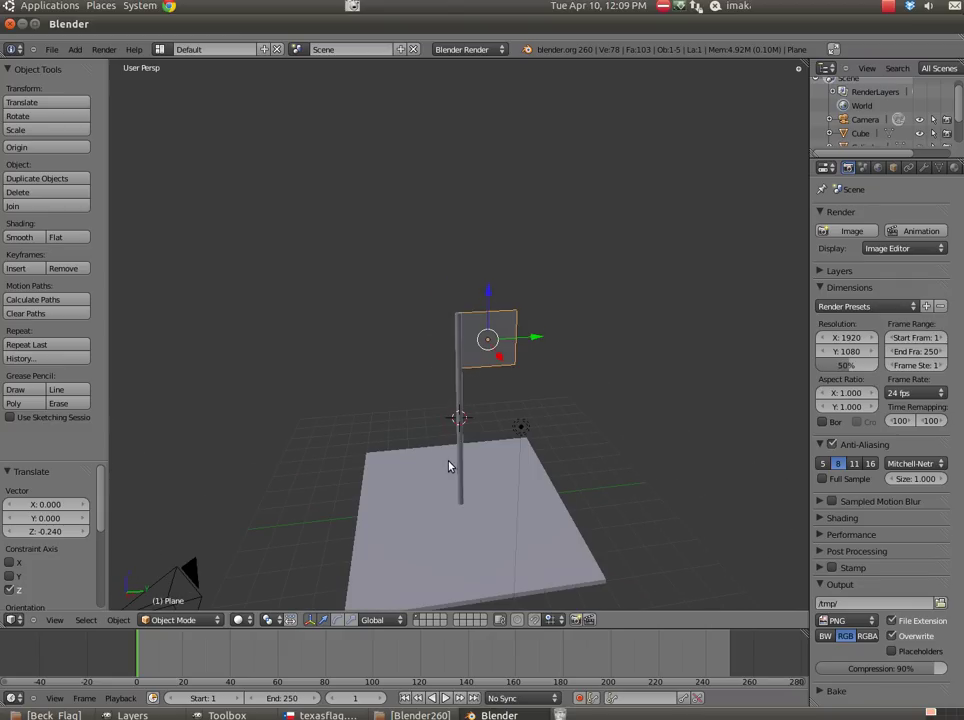